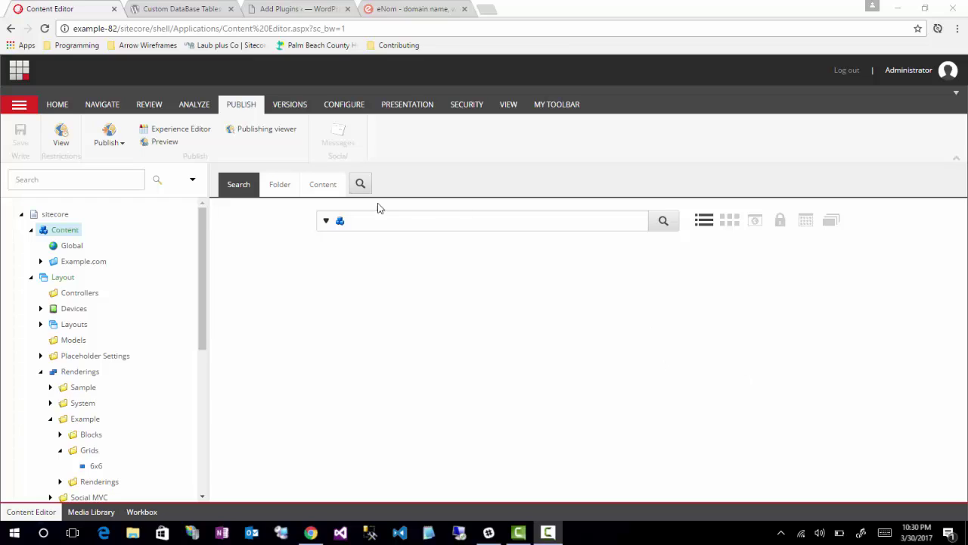
# - Expand Example.com and select its Home item to show the Quick Info details
pyautogui.click(40, 261)
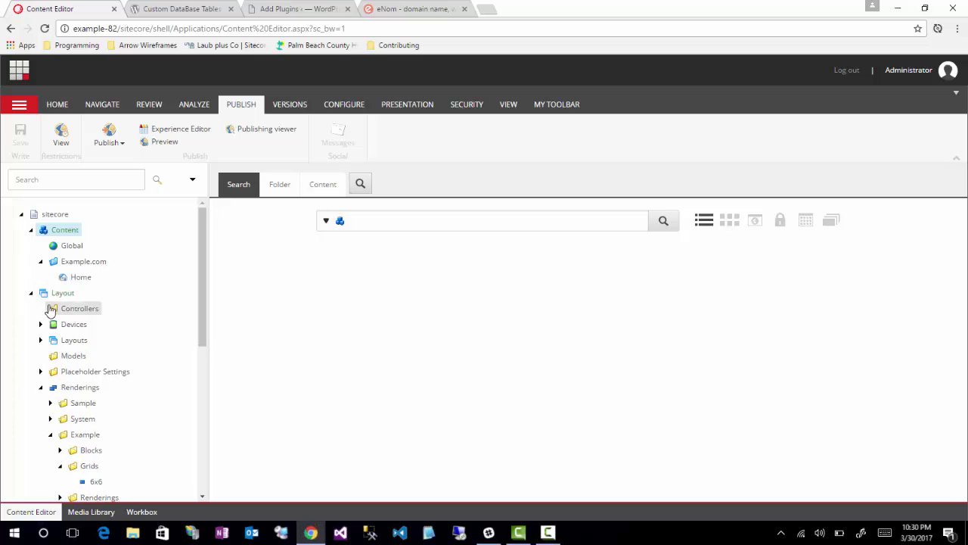
pyautogui.click(78, 277)
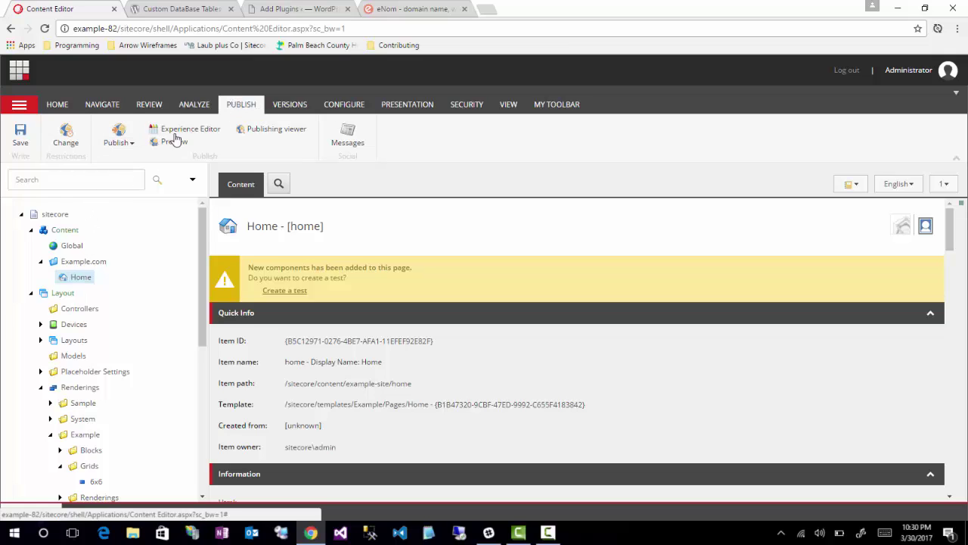
# - Open the Publish dropdown to offer Publish site or Publish item for Home
pyautogui.click(130, 144)
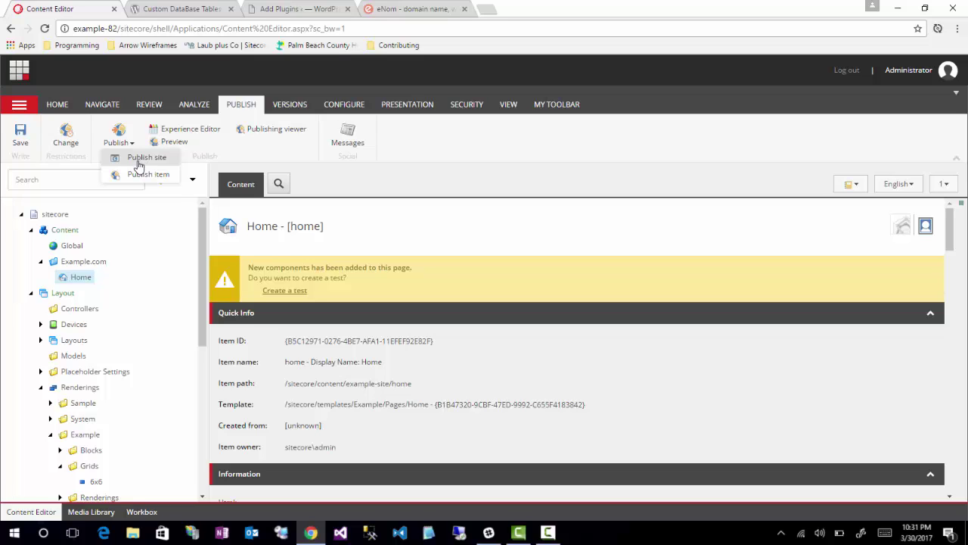
# - Choose Publish item to open Home's Publish Item dialog, set to Smart publish, English, Internet
pyautogui.click(138, 175)
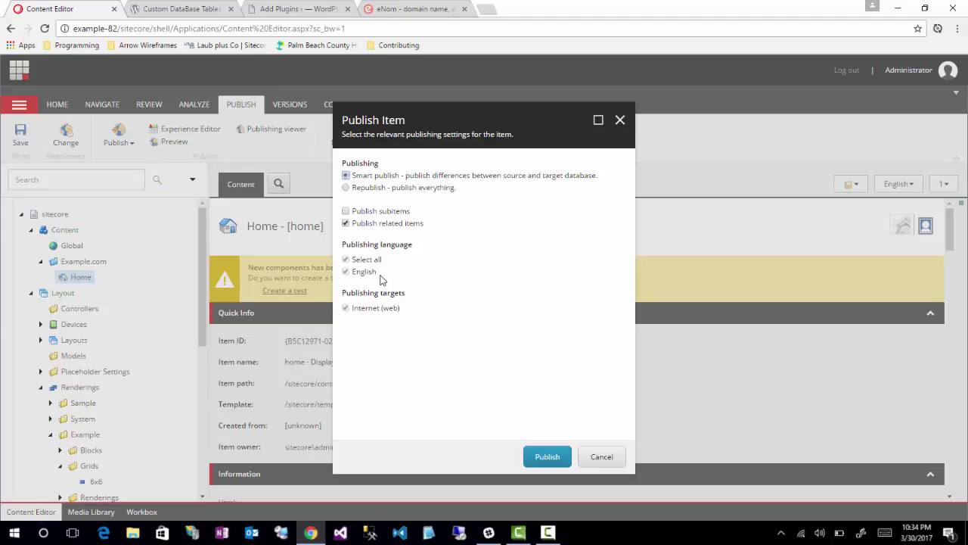
pyautogui.click(345, 271)
pyautogui.click(346, 271)
pyautogui.moveTo(339, 296); pyautogui.dragTo(416, 283)
pyautogui.click(372, 294)
# - Cancel the Publish Item dialog, then reopen and dismiss the Publish dropdown without choosing
pyautogui.click(603, 457)
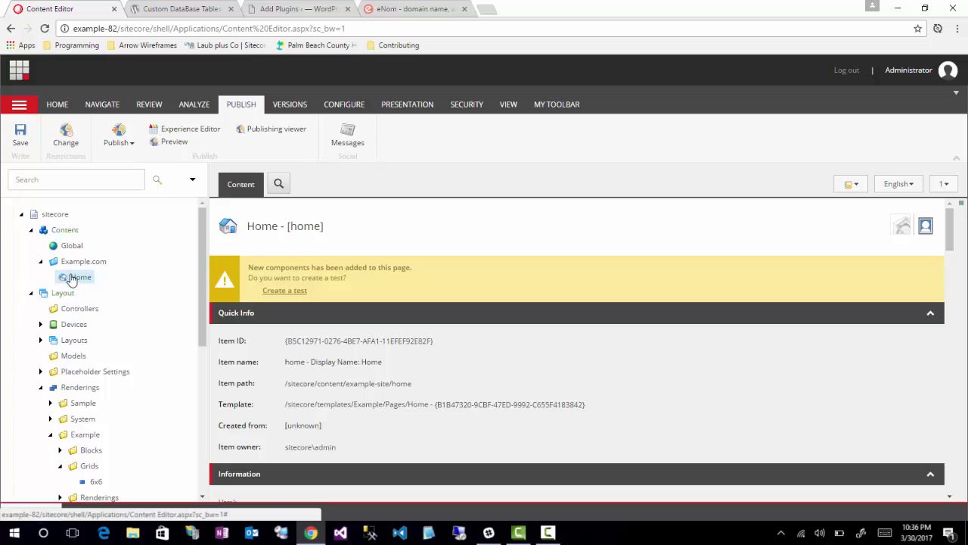
pyautogui.click(124, 146)
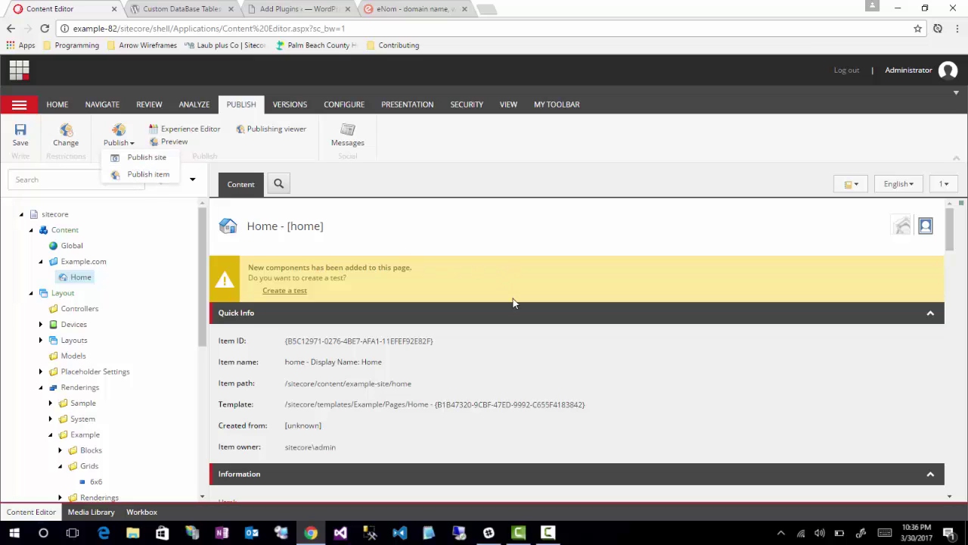
pyautogui.click(564, 346)
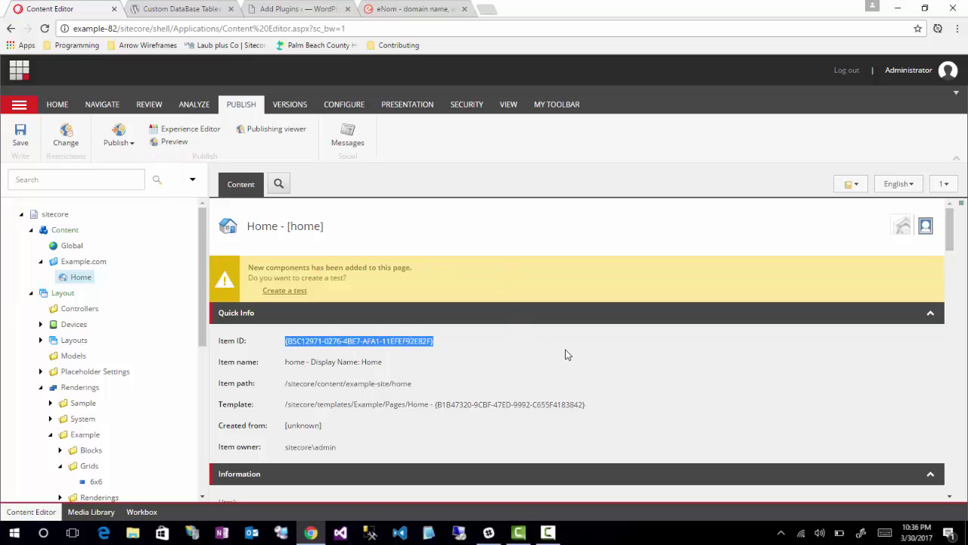
# - Select Example.com, open its Publish Item dialog, tick Publish subitems, then cancel
pyautogui.click(82, 264)
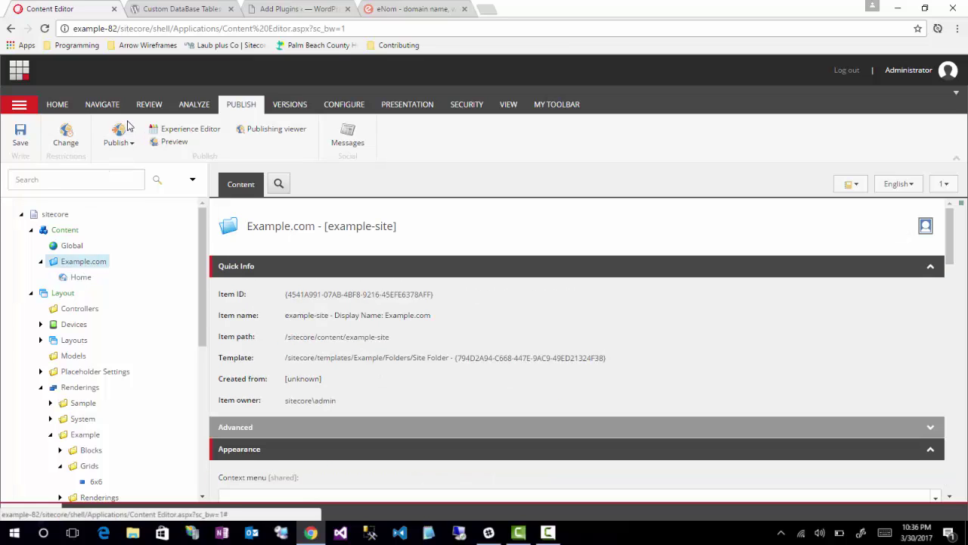
pyautogui.click(127, 147)
pyautogui.click(134, 175)
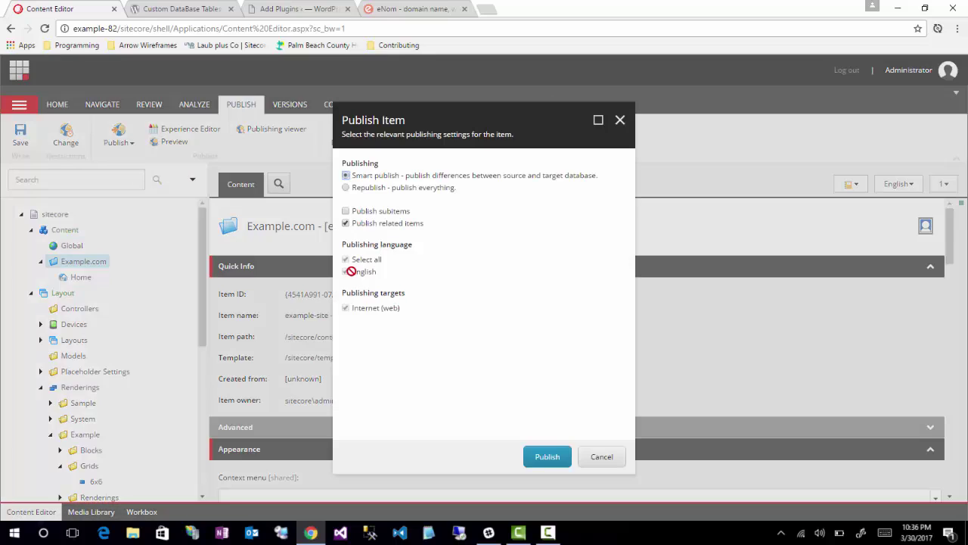
pyautogui.click(345, 210)
pyautogui.click(608, 457)
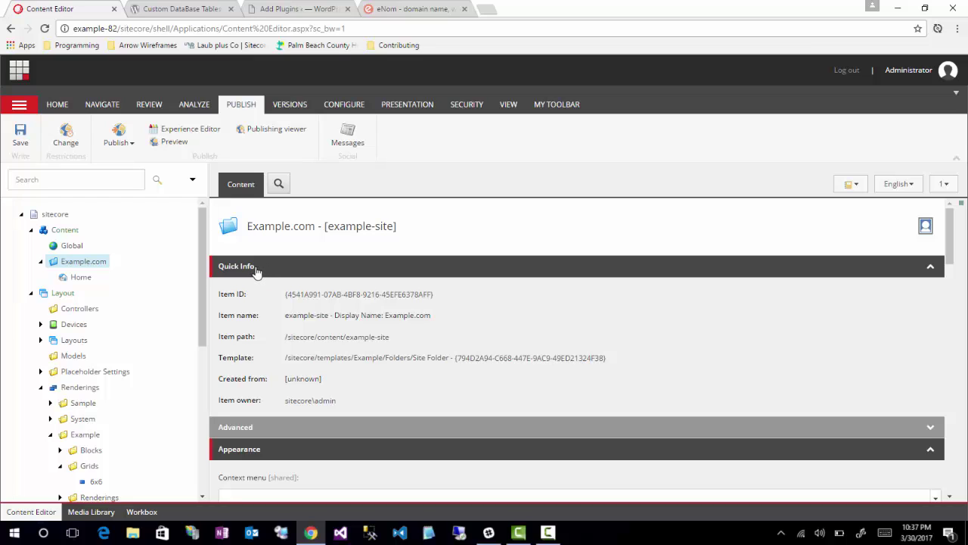
# - Select Home and scroll to its Meta Information section showing Meta Title 'Home'
pyautogui.click(73, 276)
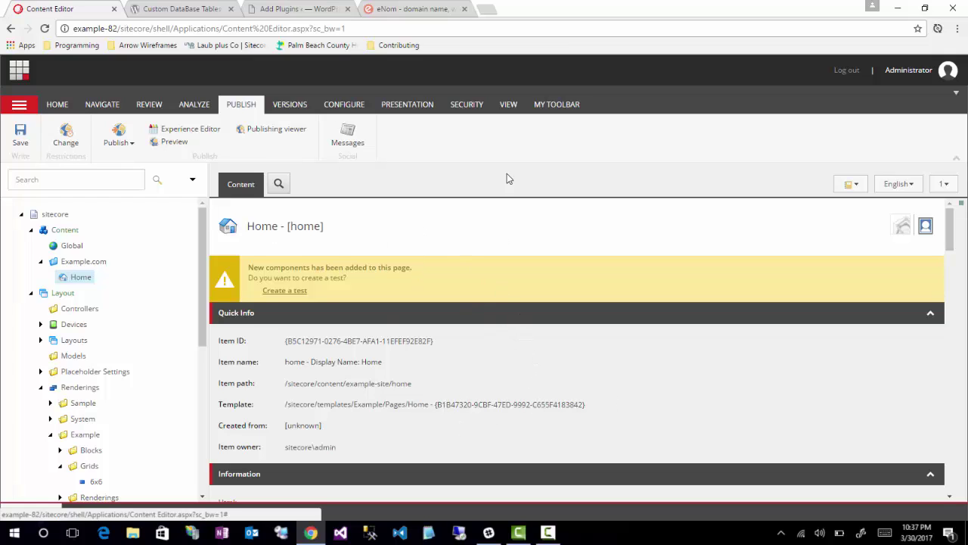
pyautogui.scroll(-8, 549, 352)
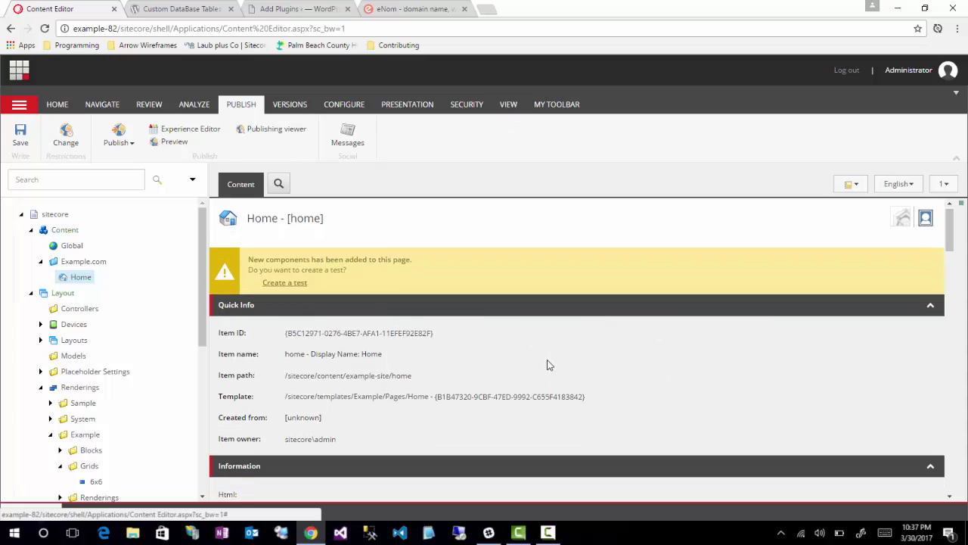
pyautogui.scroll(-5, 584, 348)
pyautogui.scroll(5, 578, 352)
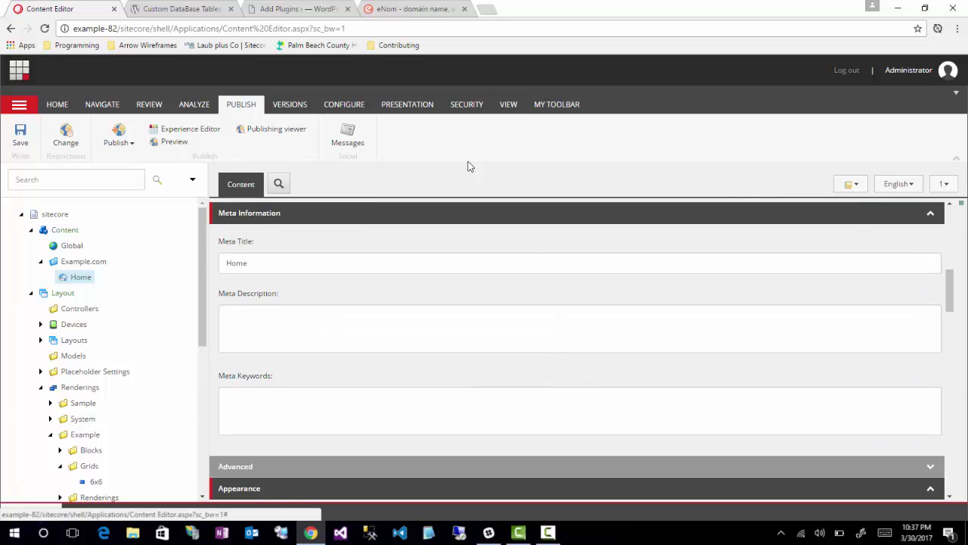
# - Uncheck Standard fields on the View tab so Home shows only Quick Info and Meta Information
pyautogui.click(511, 108)
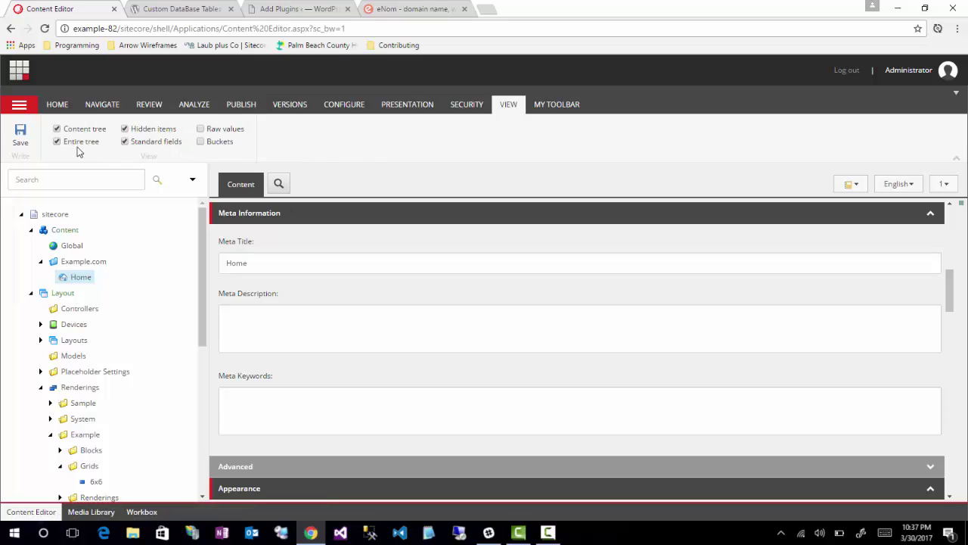
pyautogui.click(125, 142)
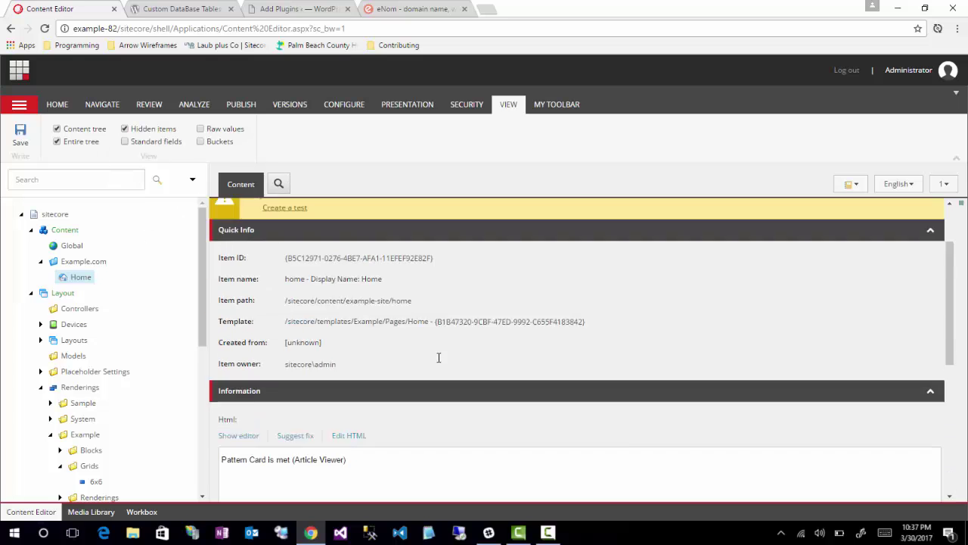
pyautogui.scroll(5, 437, 357)
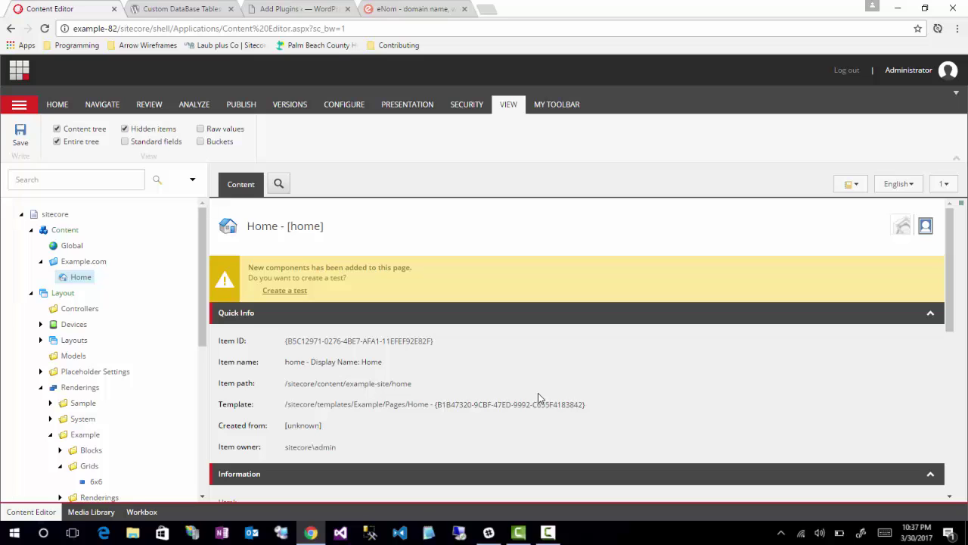
pyautogui.scroll(-5, 547, 357)
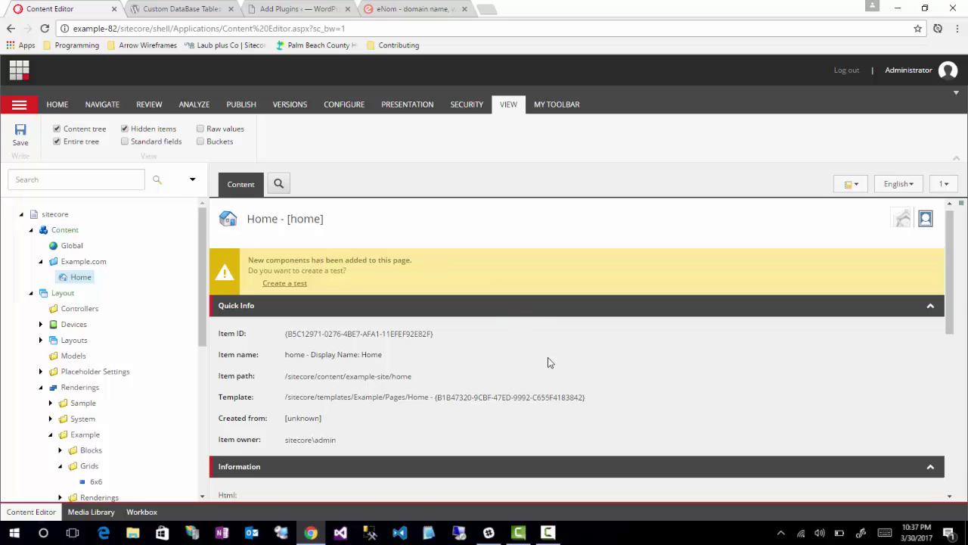
pyautogui.scroll(8, 402, 398)
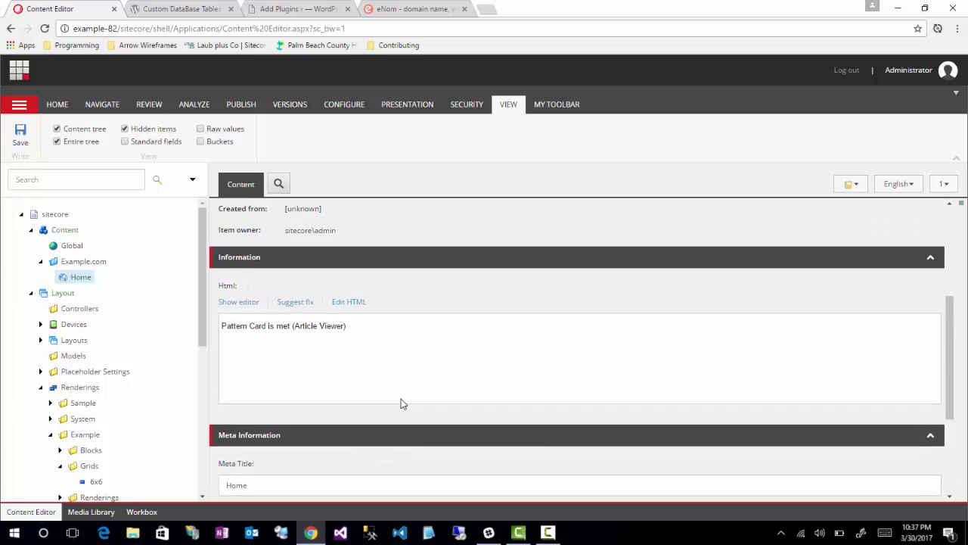
pyautogui.scroll(-3, 401, 405)
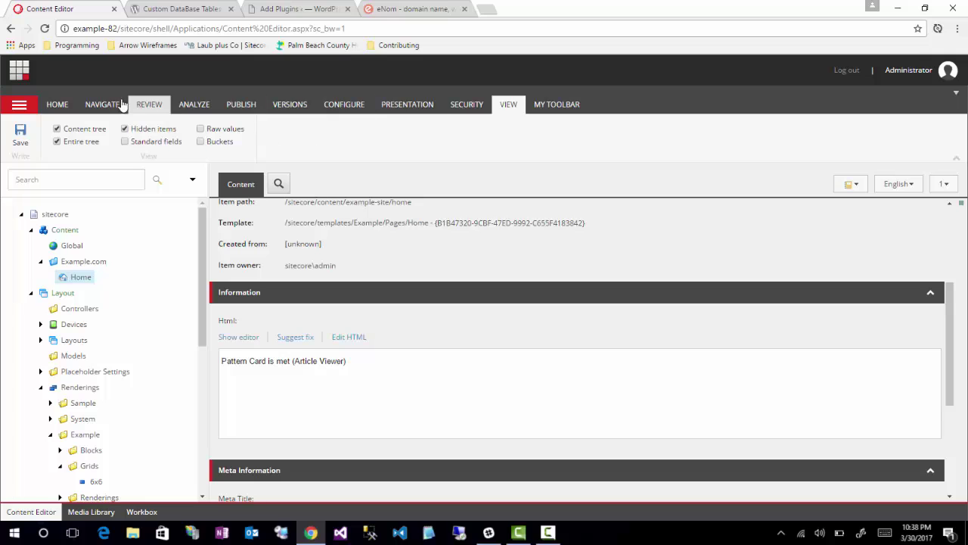
# - Re-enable Standard fields and scroll down to the Appearance through Workflow section headers
pyautogui.click(126, 142)
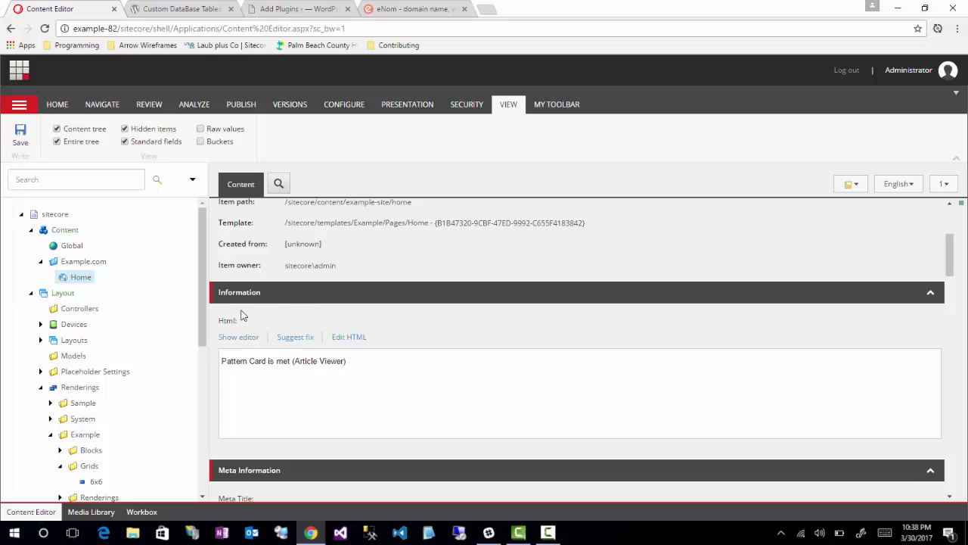
pyautogui.scroll(-1, 216, 325)
pyautogui.scroll(-1, 219, 322)
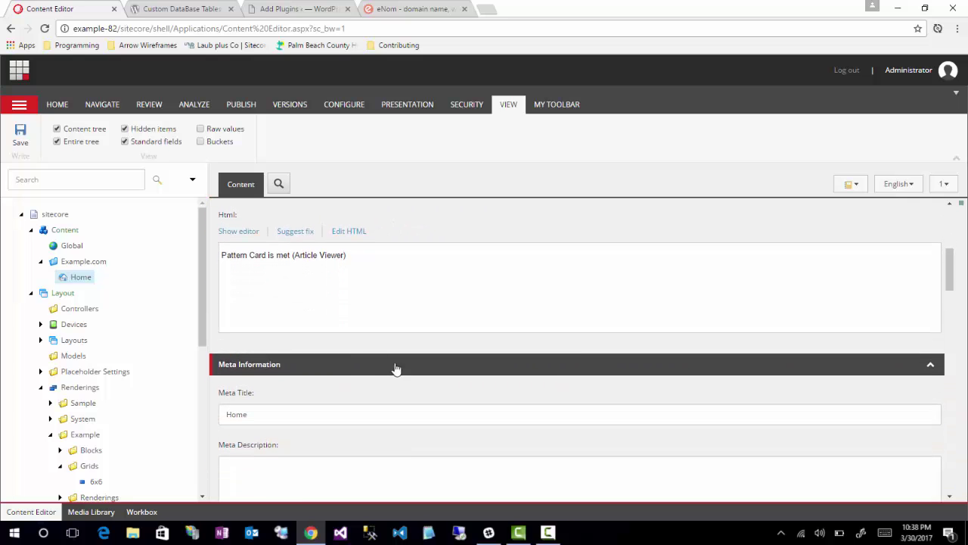
pyautogui.scroll(-3, 242, 426)
pyautogui.scroll(-1, 213, 426)
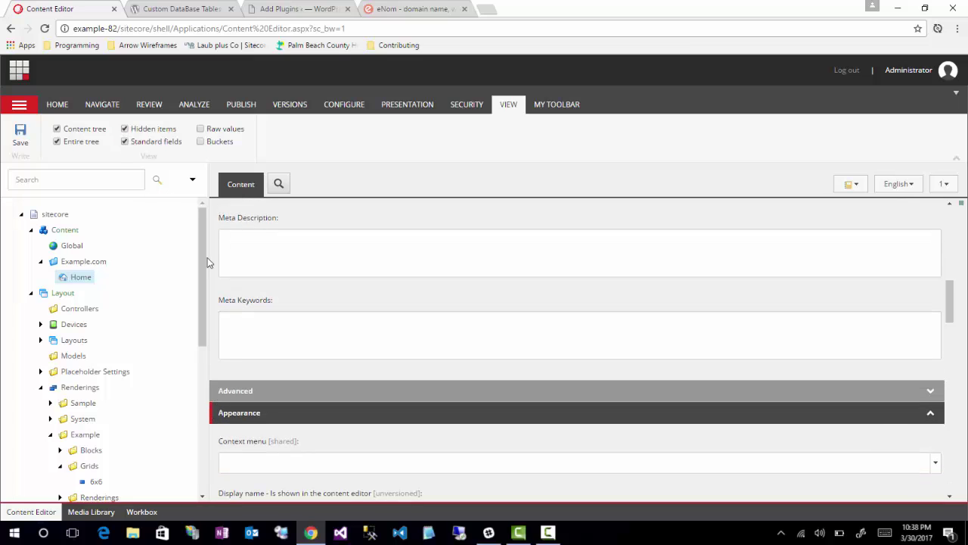
pyautogui.click(125, 142)
pyautogui.scroll(-3, 212, 279)
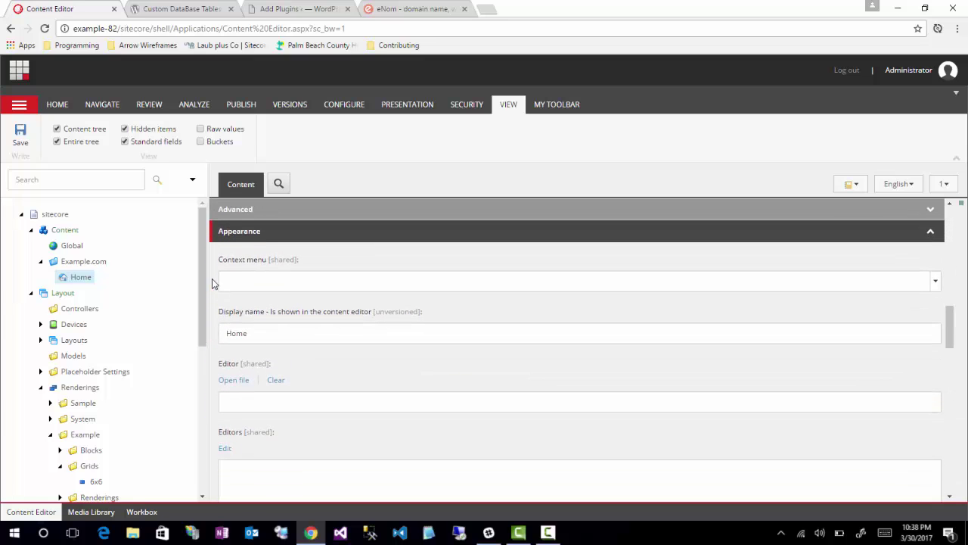
pyautogui.scroll(-5, 213, 281)
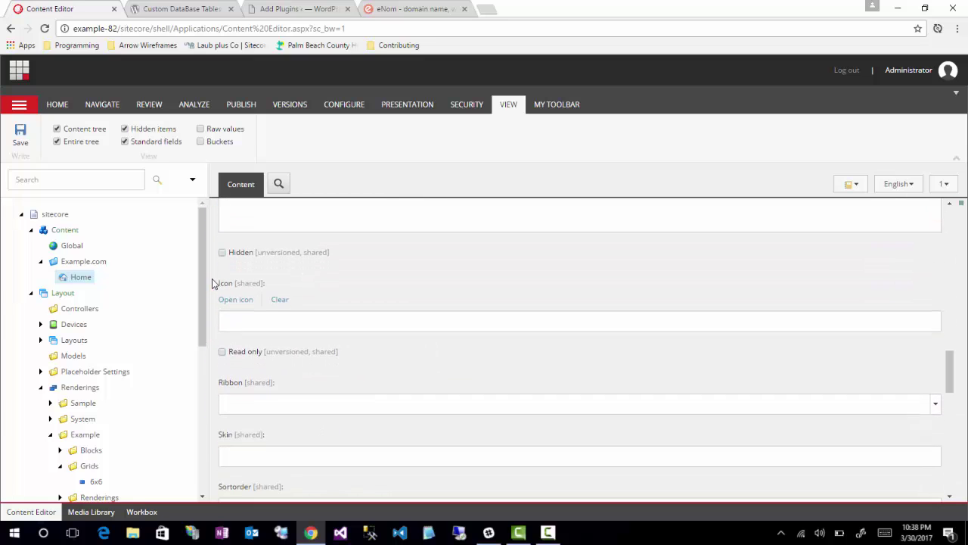
pyautogui.scroll(-8, 213, 284)
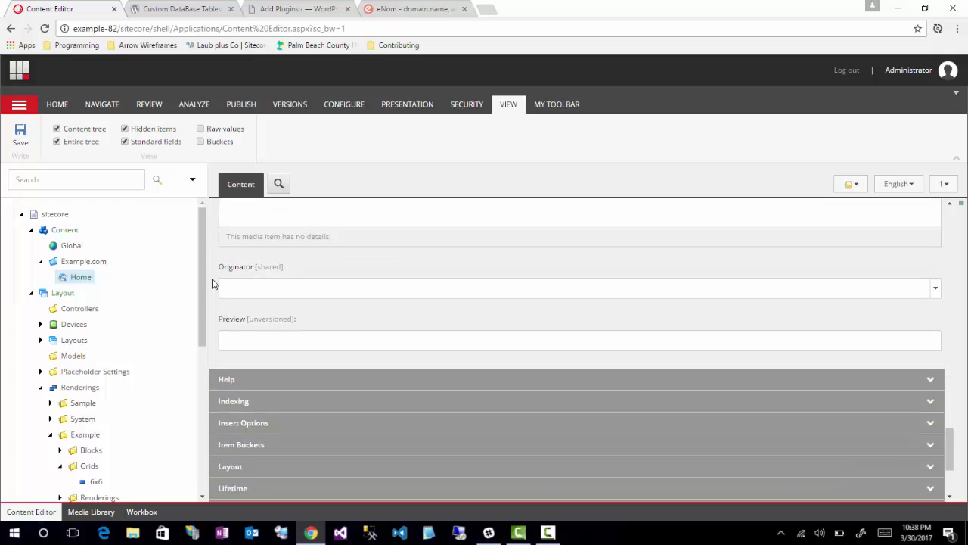
pyautogui.scroll(-2, 214, 288)
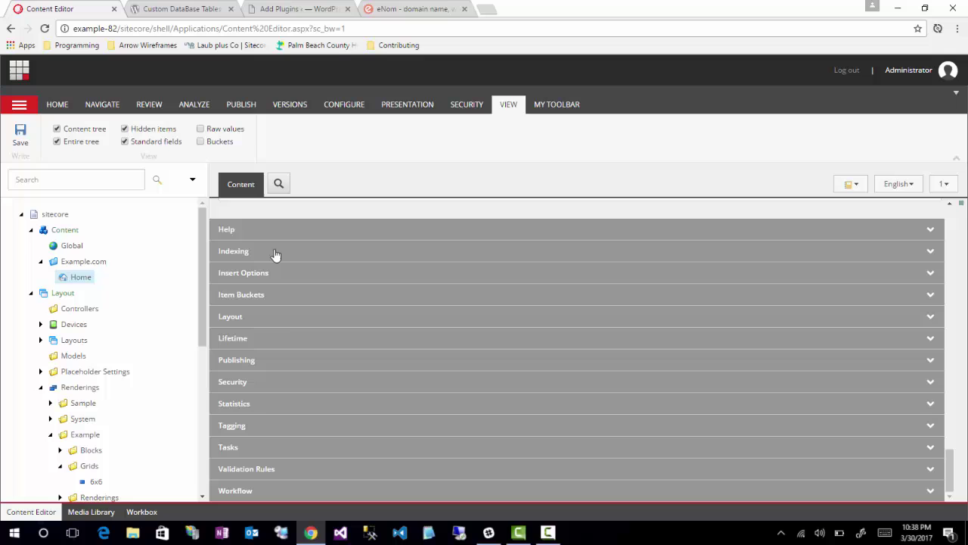
# - Expand the Publishing section, showing blank Publish/Unpublish dates and Internet target unchecked
pyautogui.click(235, 360)
pyautogui.scroll(-3, 551, 424)
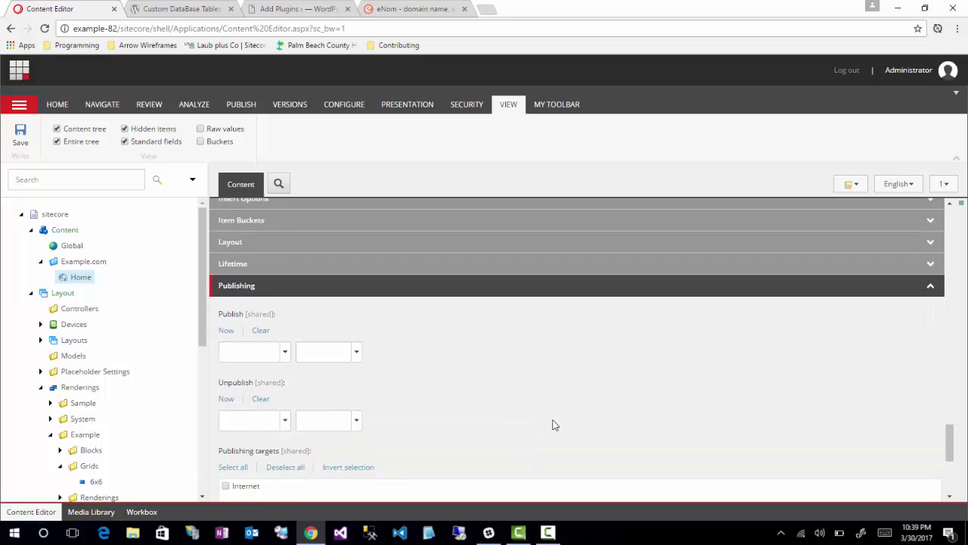
pyautogui.scroll(1, 553, 421)
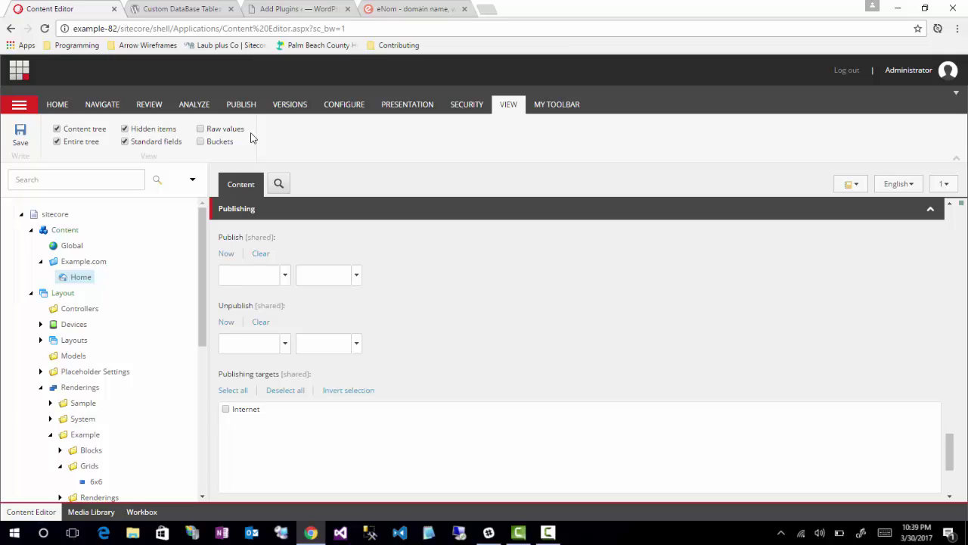
# - Return to the Publish tab and drop down the Publish site / Publish item choices
pyautogui.click(240, 105)
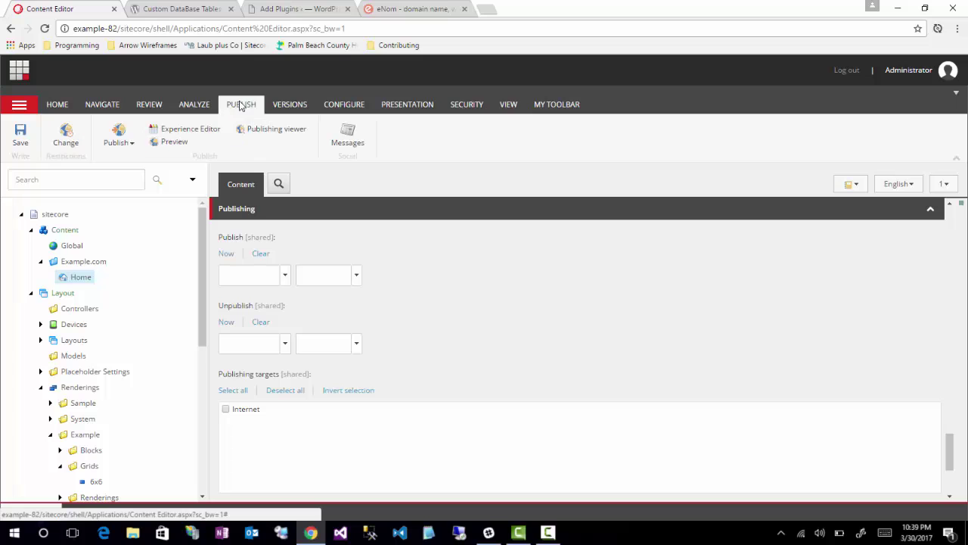
pyautogui.click(119, 144)
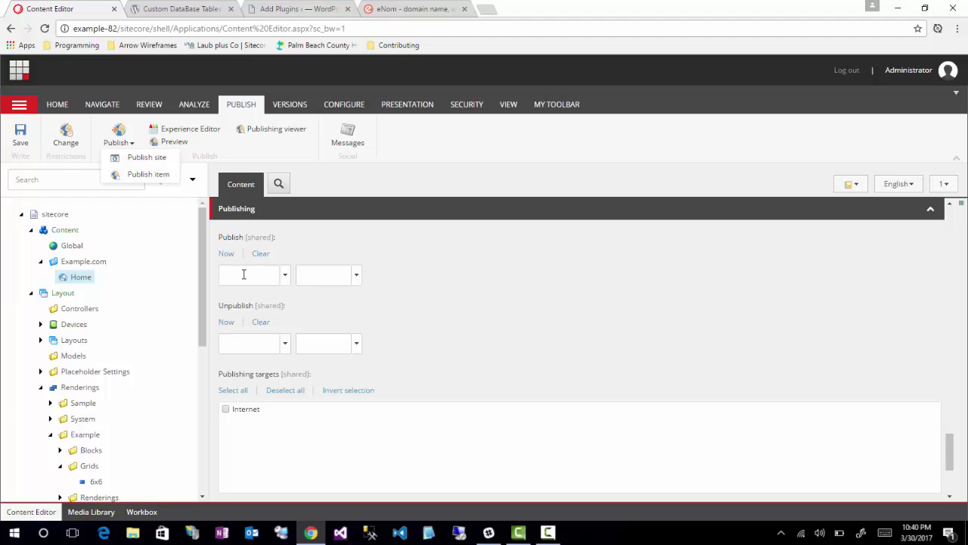
# - Set the Home item's Unpublish date and time to Now, which is 3/30/2017 10:41 PM
pyautogui.click(248, 275)
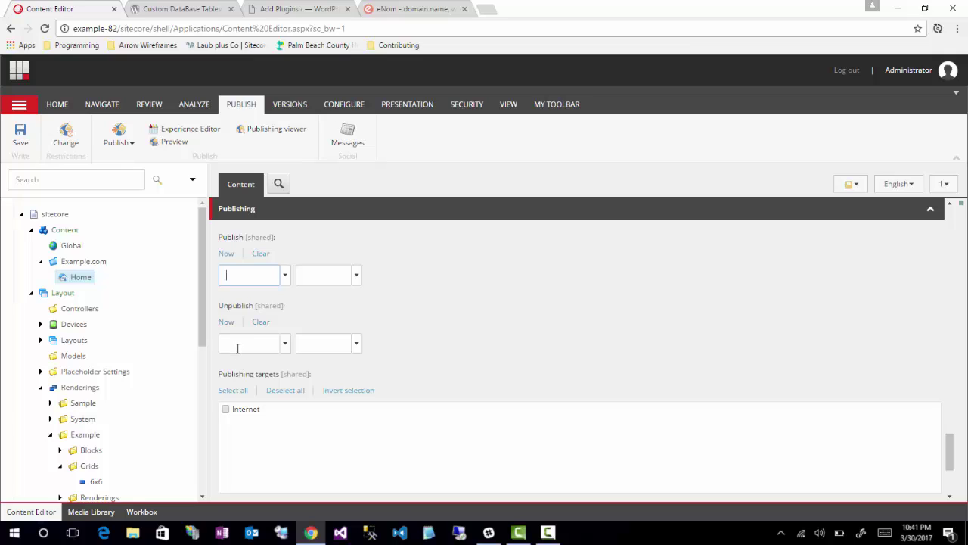
pyautogui.click(225, 326)
# - Clear the Home item's Unpublish date and time so both fields are blank
pyautogui.click(258, 324)
pyautogui.scroll(-4, 403, 316)
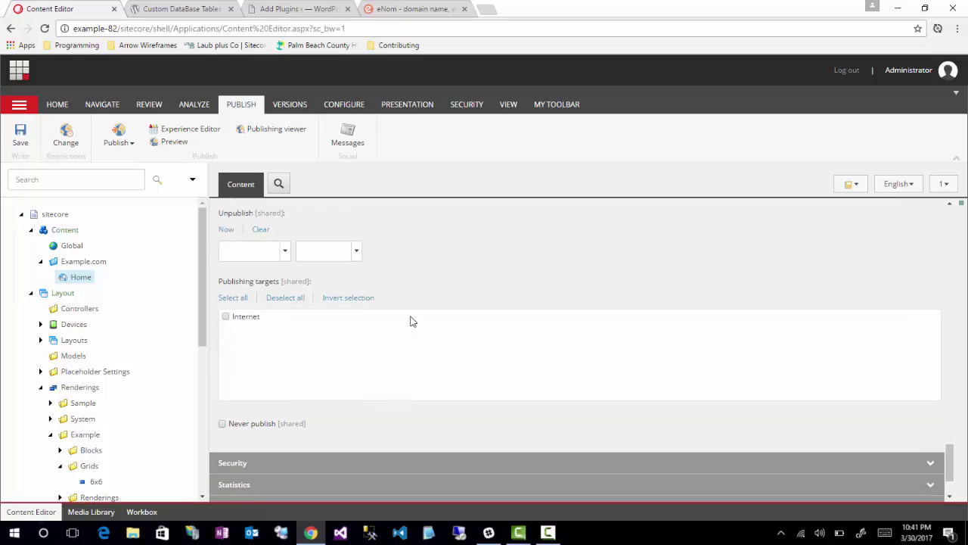
pyautogui.scroll(1, 409, 322)
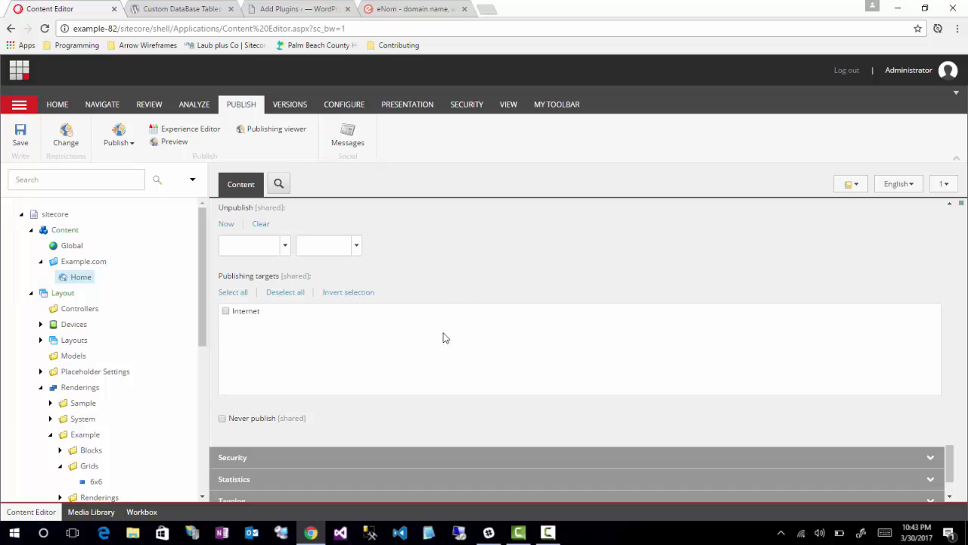
pyautogui.scroll(2, 398, 361)
pyautogui.scroll(-1, 398, 362)
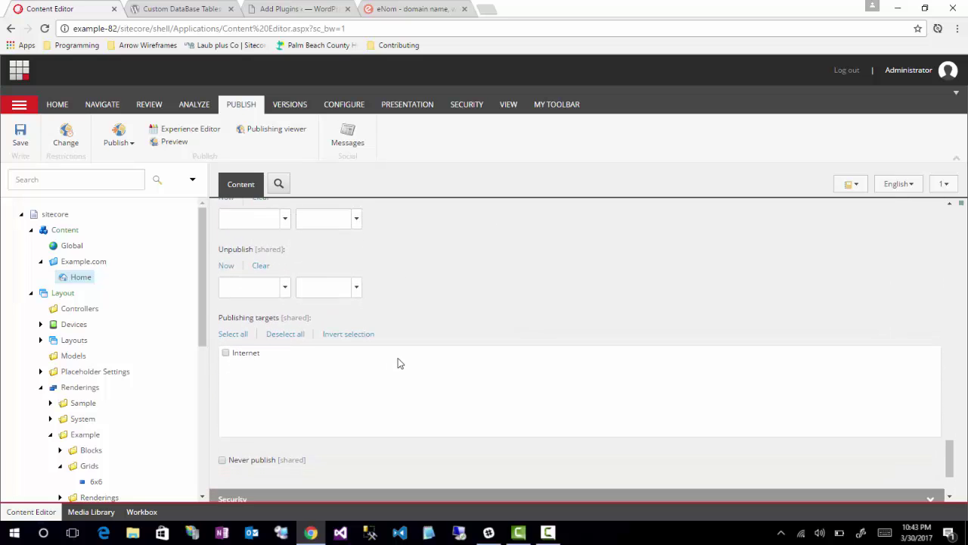
pyautogui.scroll(-1, 398, 359)
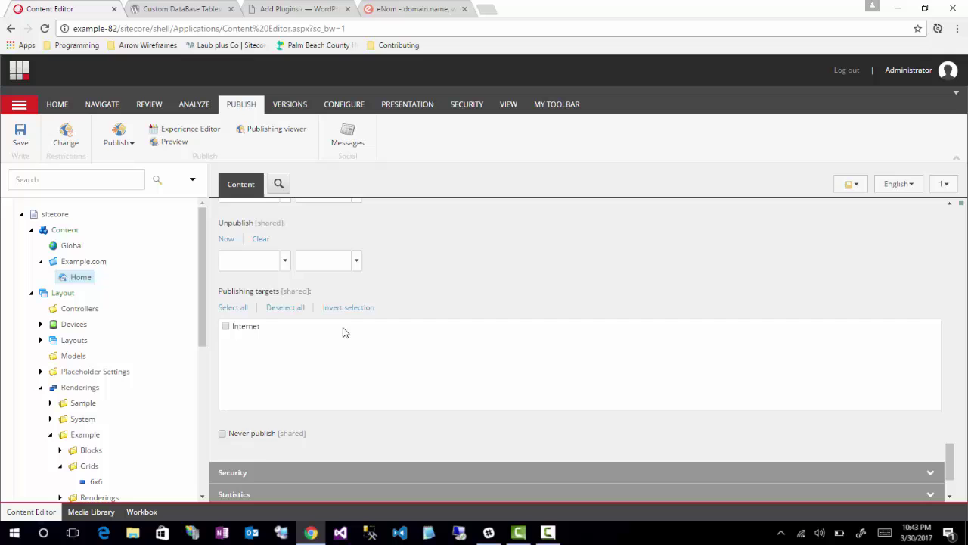
pyautogui.scroll(10, 343, 327)
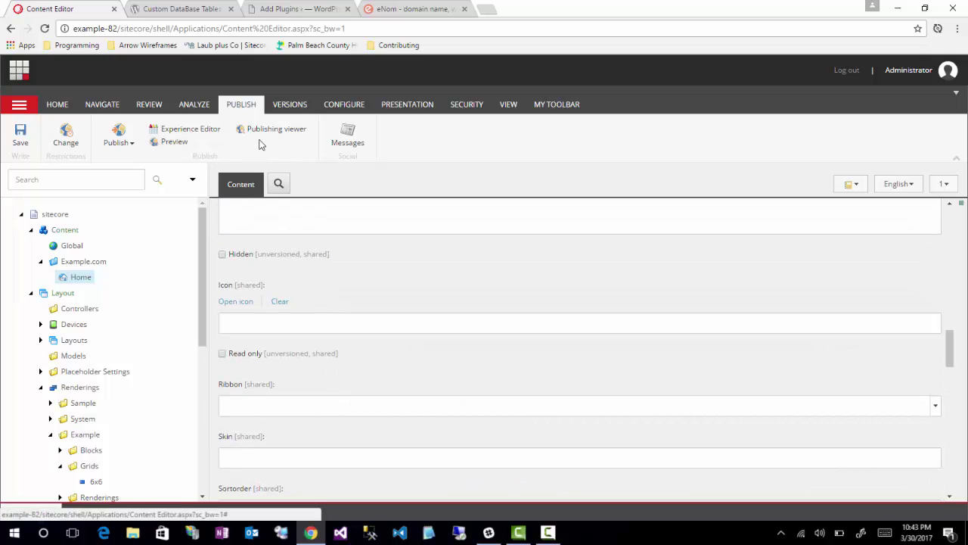
# - Open Change publishing restrictions for Home without saving, showing version 1 with no dates
pyautogui.click(66, 142)
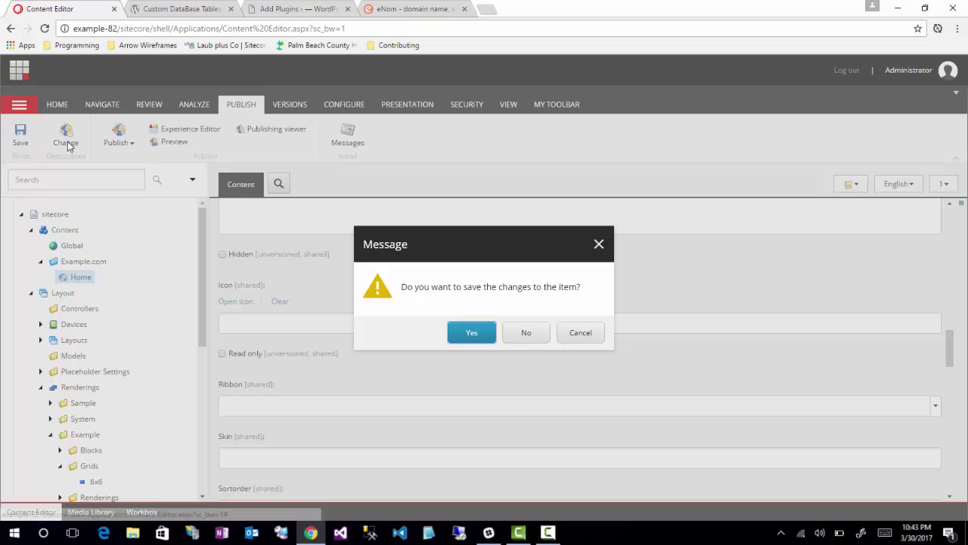
pyautogui.click(521, 337)
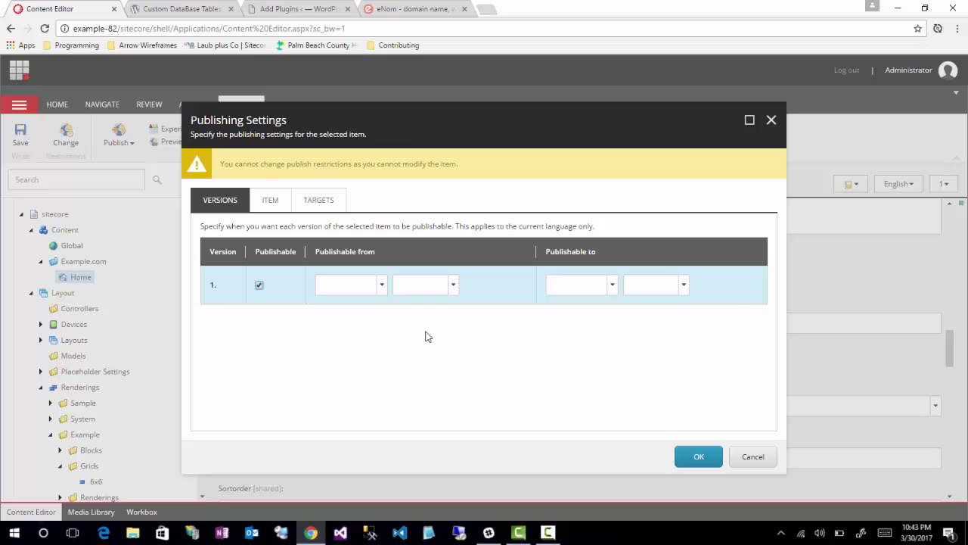
# - View the Item tab: Home is Publishable with empty from and to dates
pyautogui.click(271, 201)
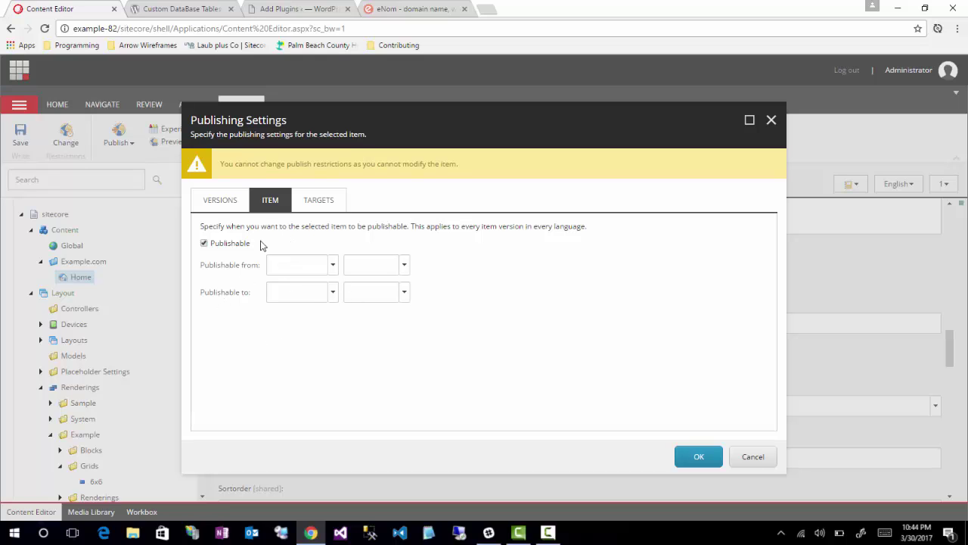
# - Check the Targets tab with Internet unchecked, then cancel the Publishing Settings dialog
pyautogui.click(321, 203)
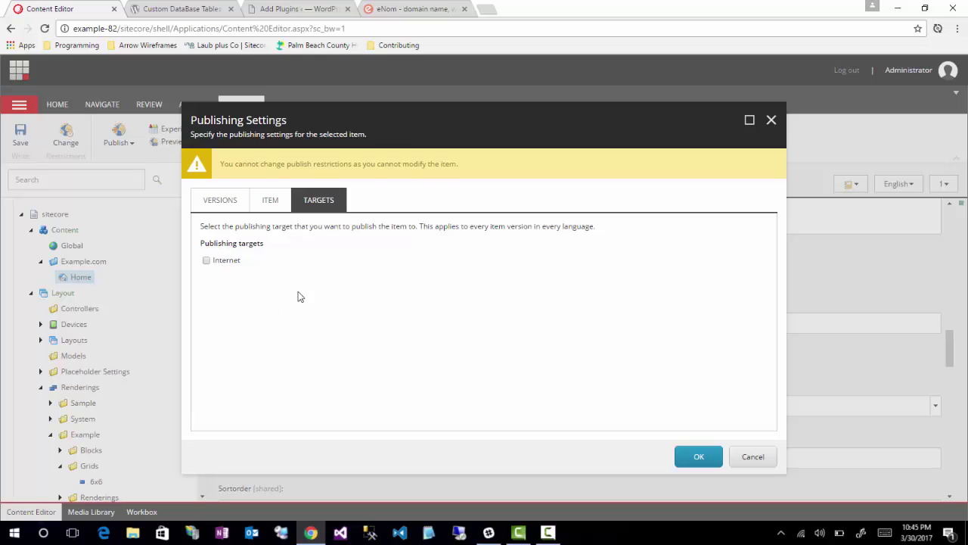
pyautogui.click(270, 200)
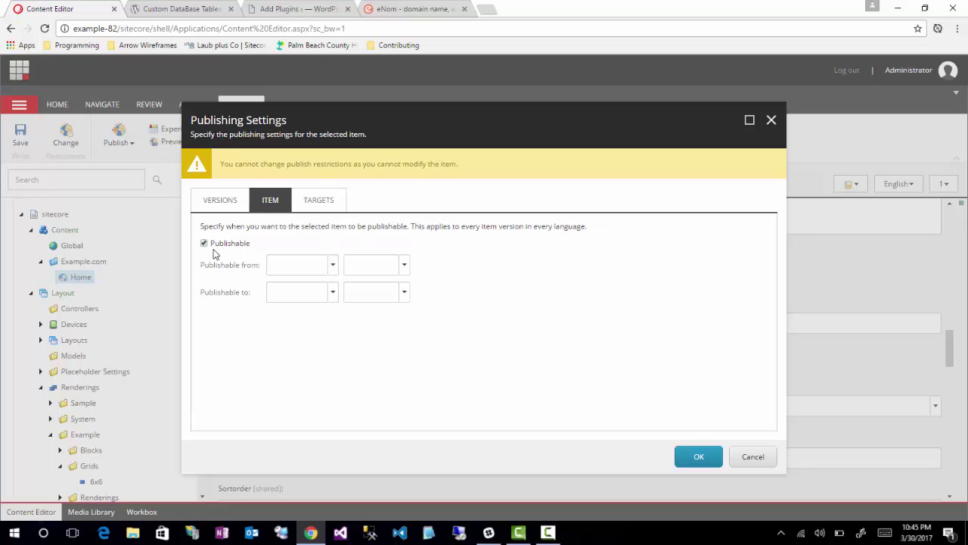
pyautogui.click(753, 457)
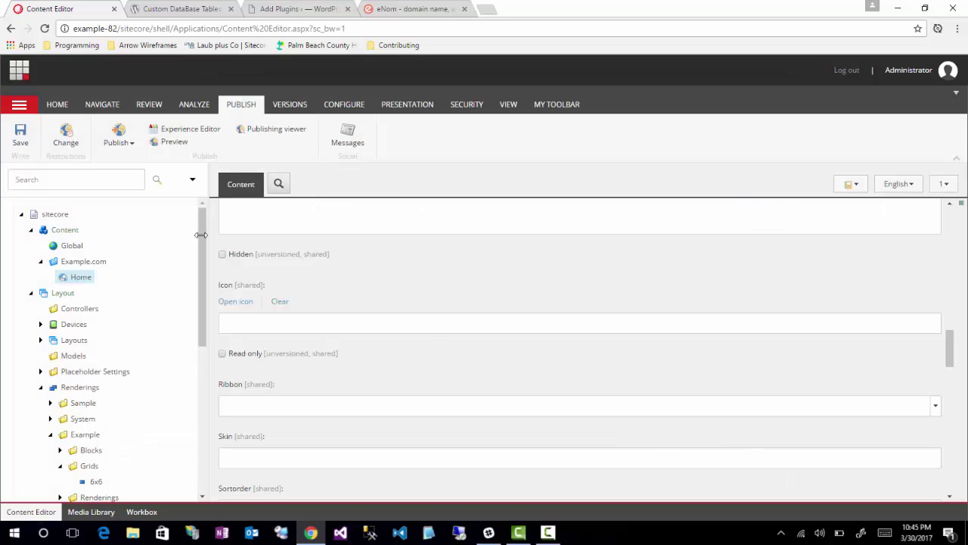
pyautogui.click(270, 132)
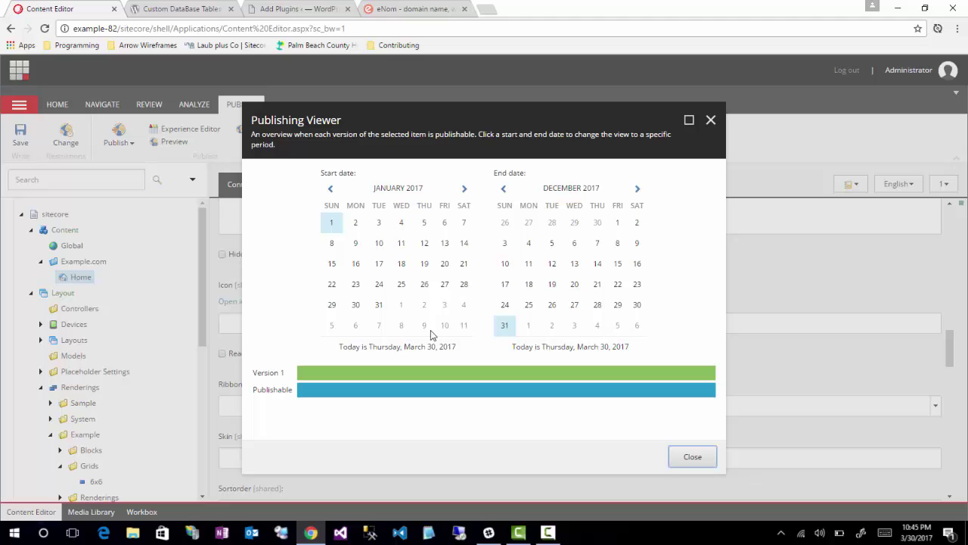
pyautogui.click(379, 243)
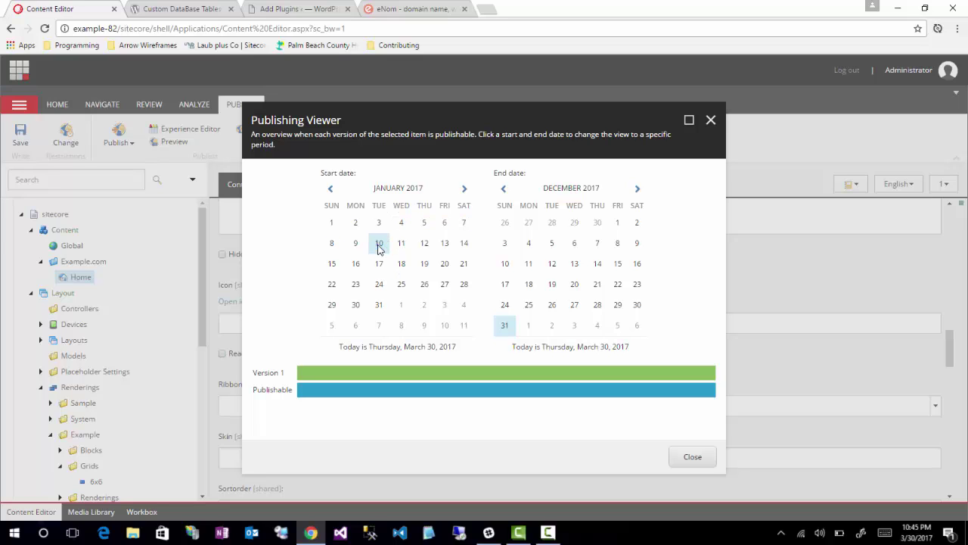
pyautogui.click(425, 284)
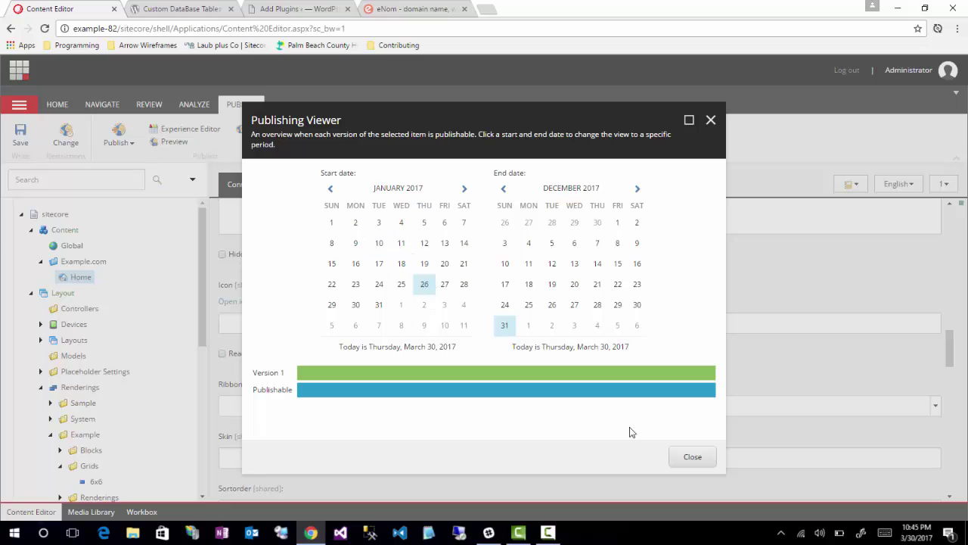
pyautogui.click(528, 243)
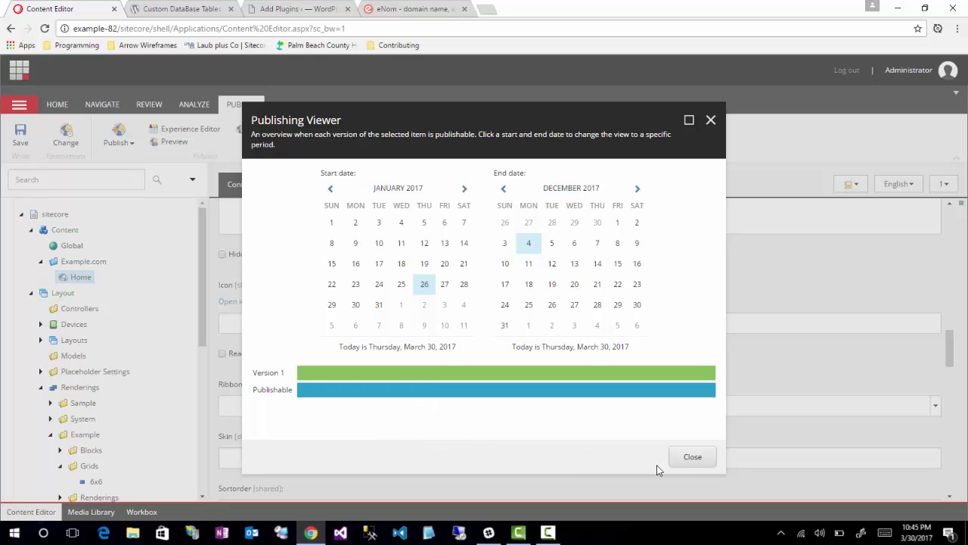
pyautogui.click(693, 456)
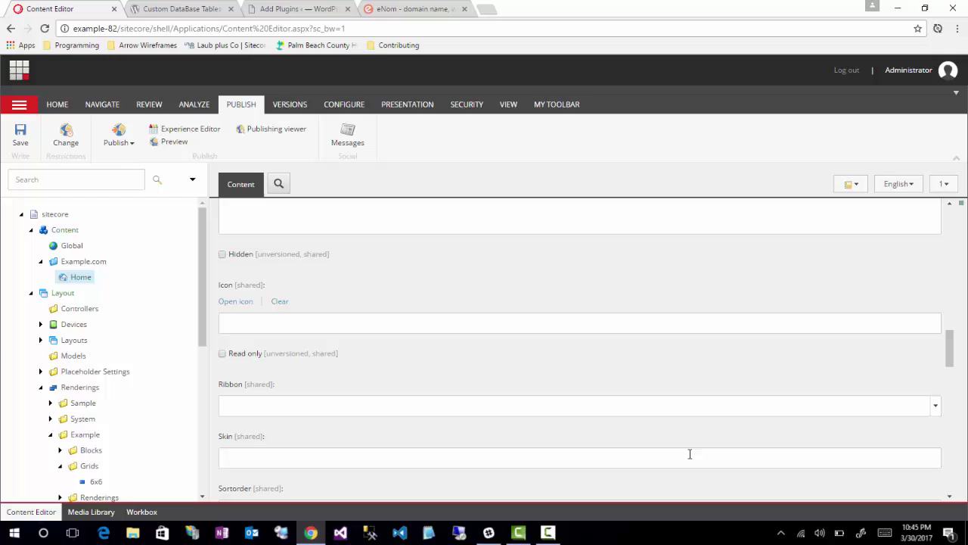
# - Preview the Home item in its own tab using the Presentation tab's Preview button
pyautogui.click(173, 145)
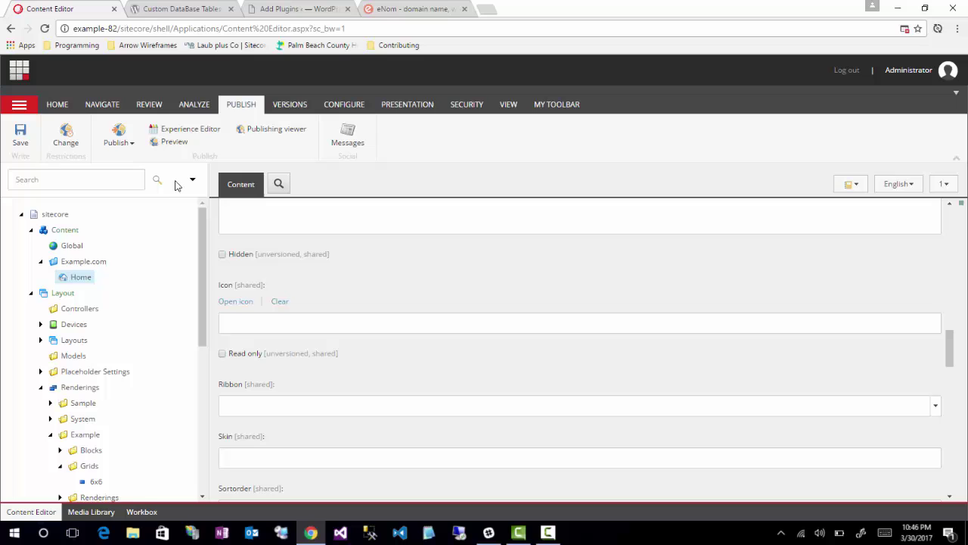
pyautogui.click(150, 103)
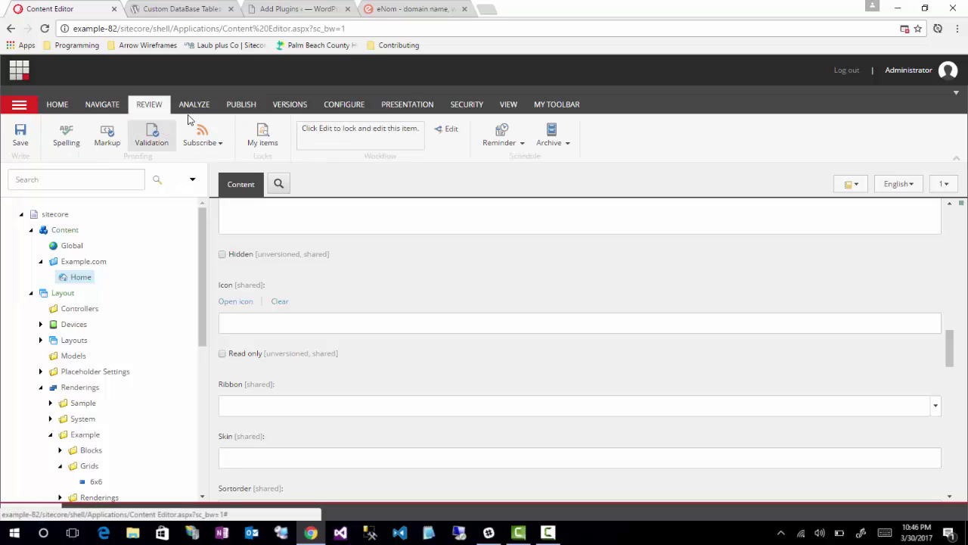
pyautogui.click(295, 106)
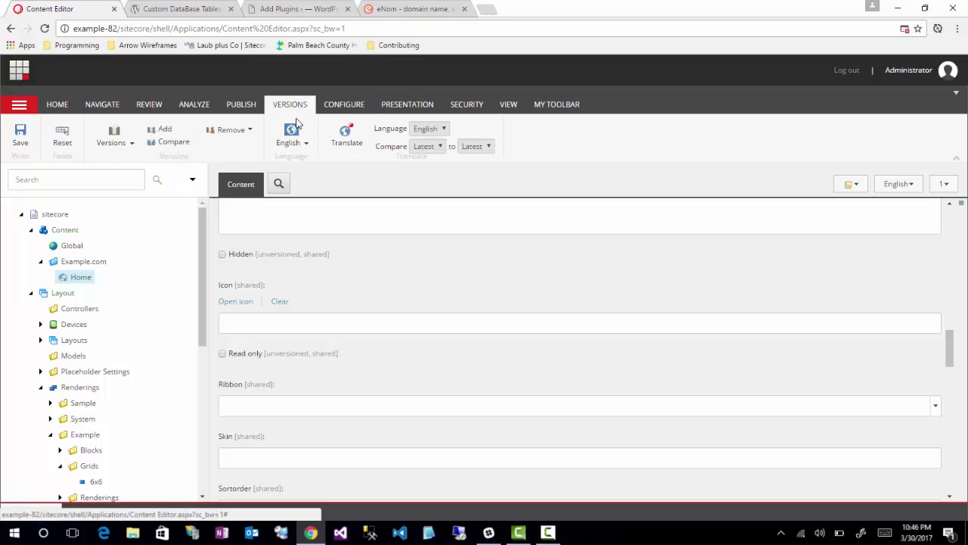
pyautogui.click(396, 106)
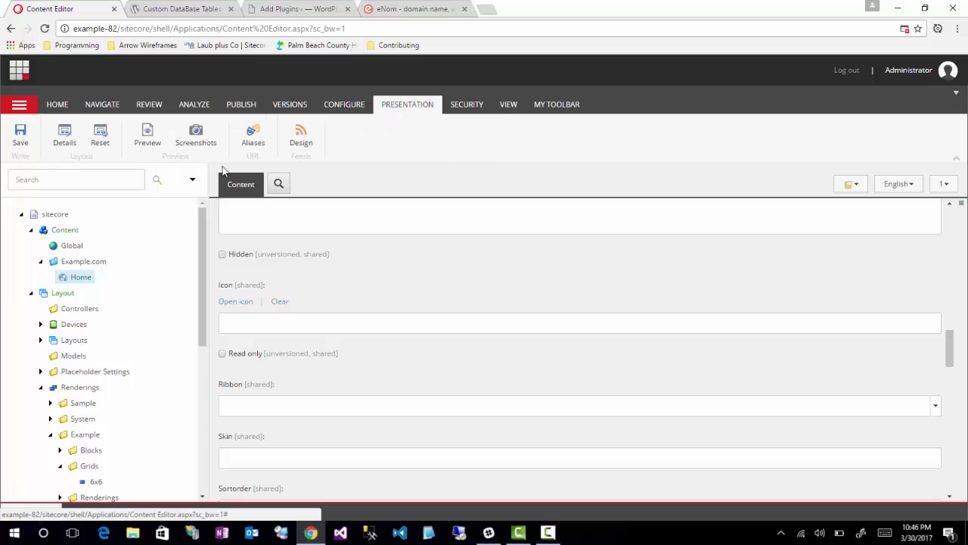
pyautogui.click(148, 135)
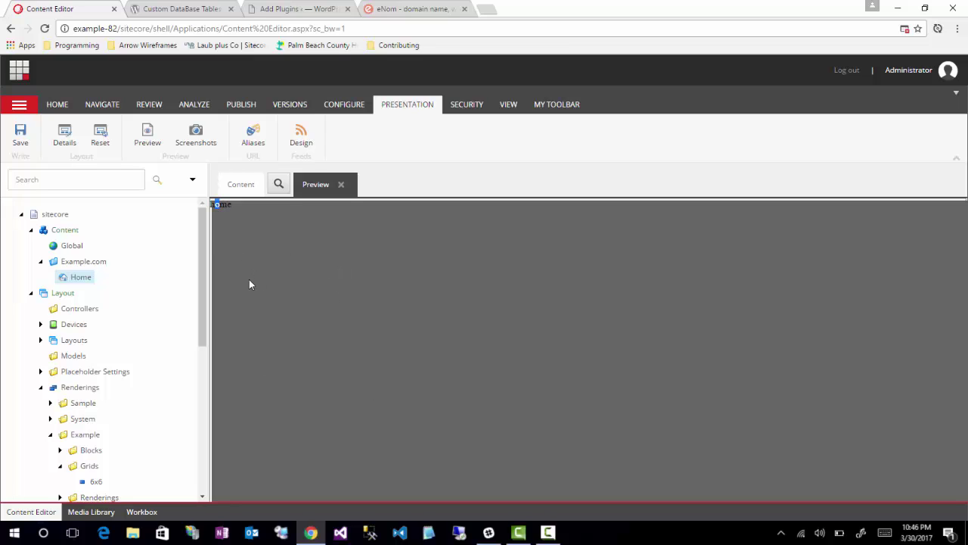
# - Close the Home preview tab and return to the Publish ribbon commands
pyautogui.click(343, 186)
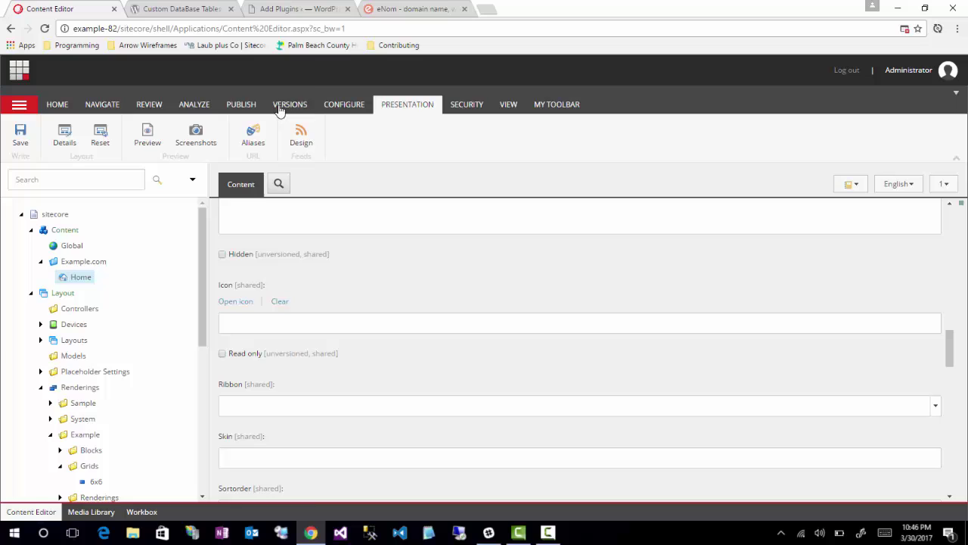
pyautogui.click(237, 110)
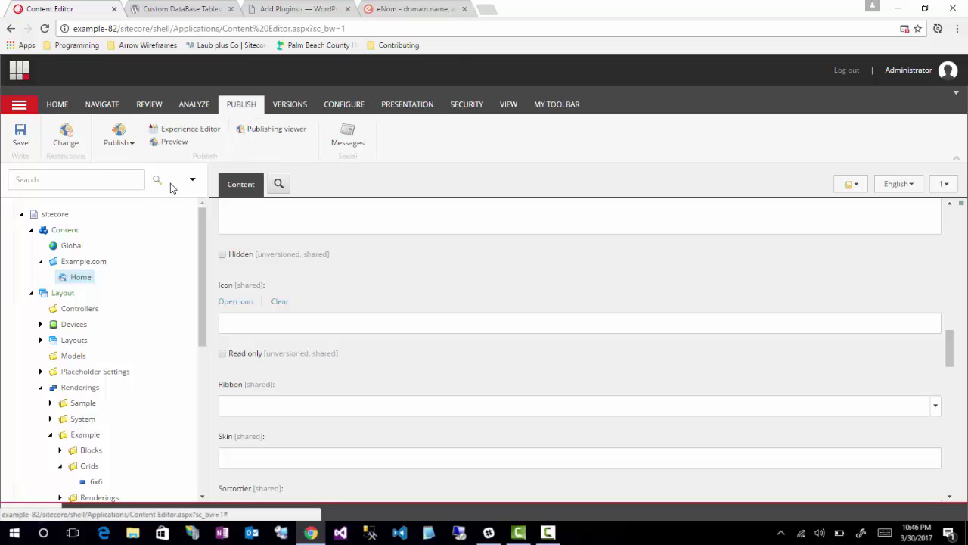